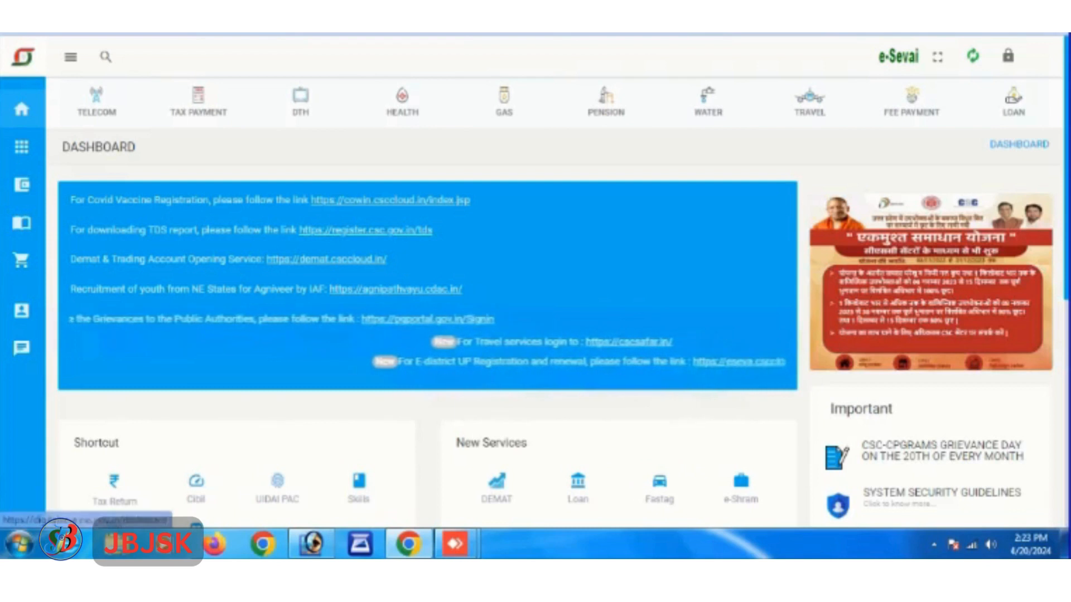
- Open the Wallet Summary page, which shows a ₹3,338.78 balance and no active operators
mouse_move(22, 185)
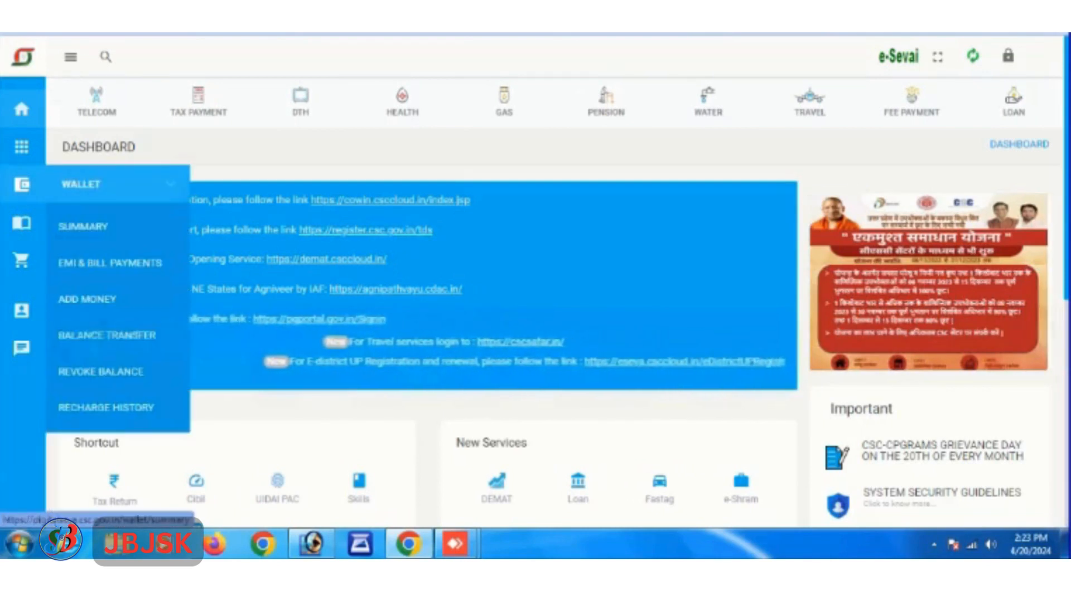
click(82, 227)
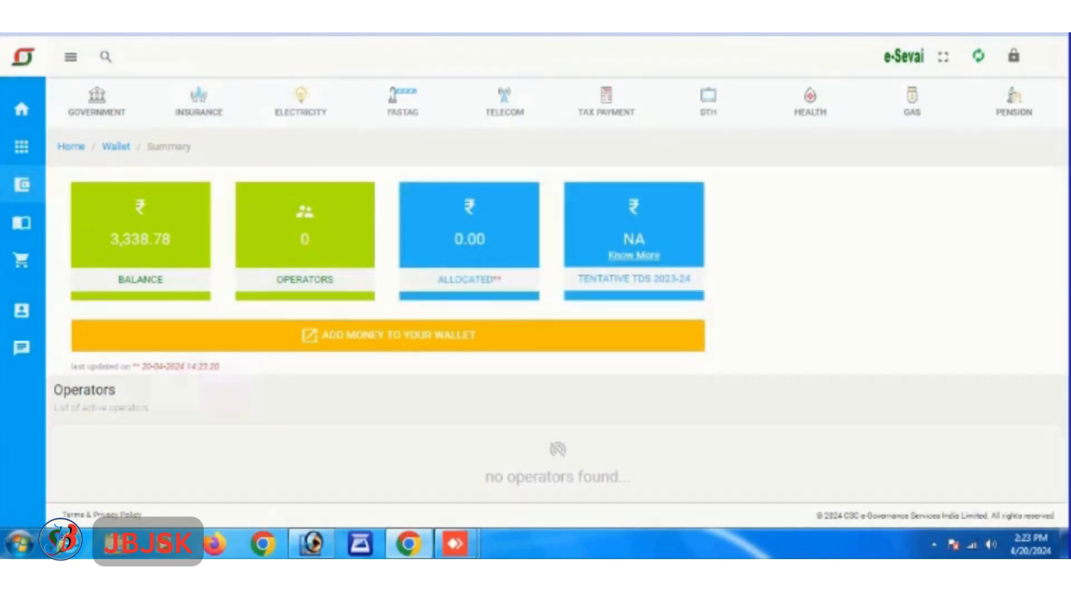
double_click(621, 256)
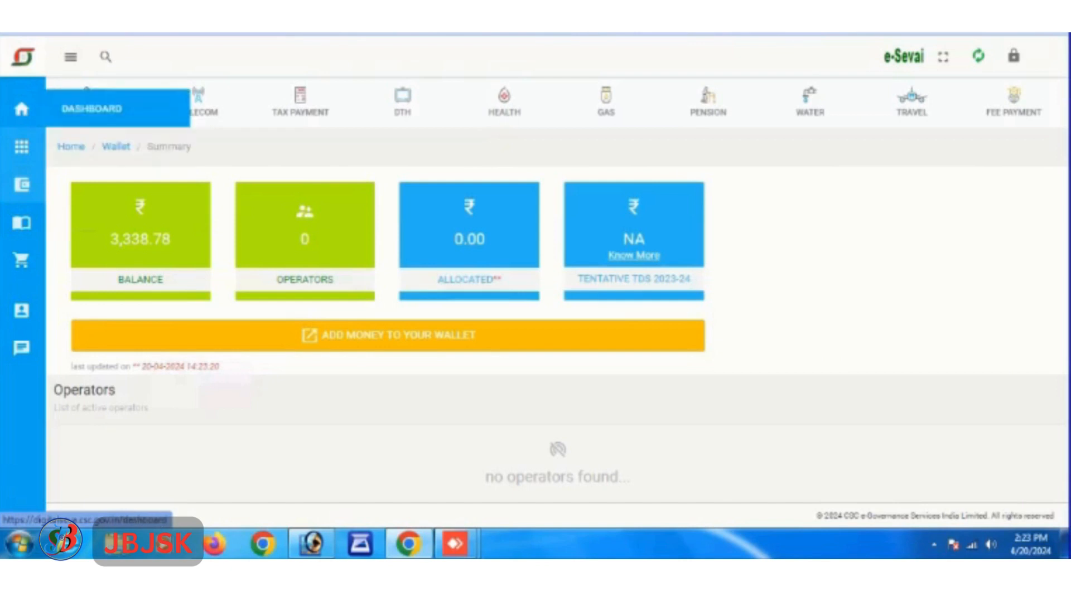
- Return to the dashboard and launch the Tax2win tax return service, authorizing access
click(21, 108)
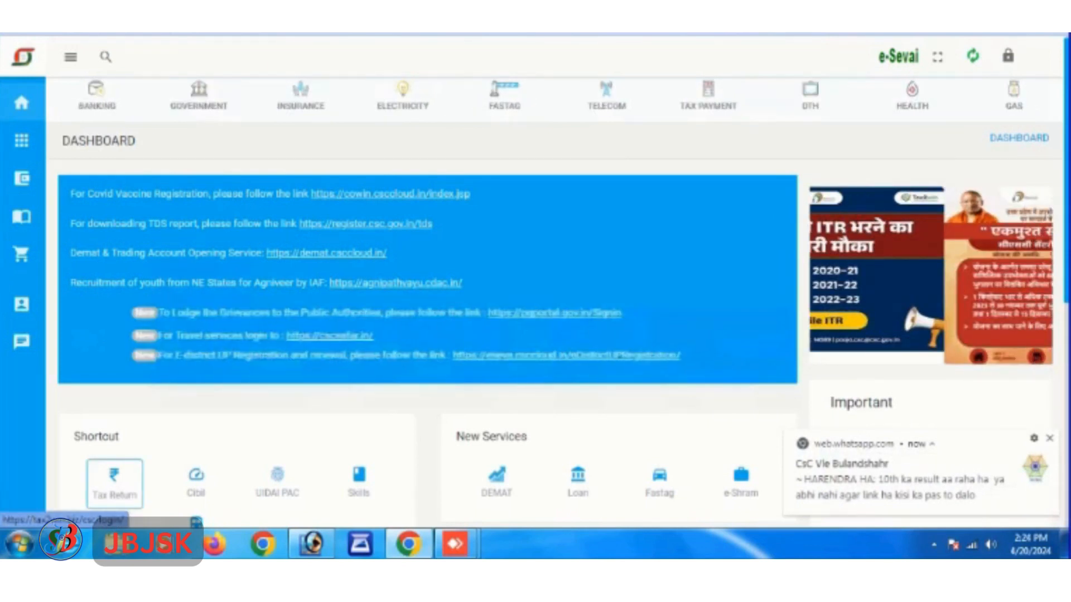
click(114, 483)
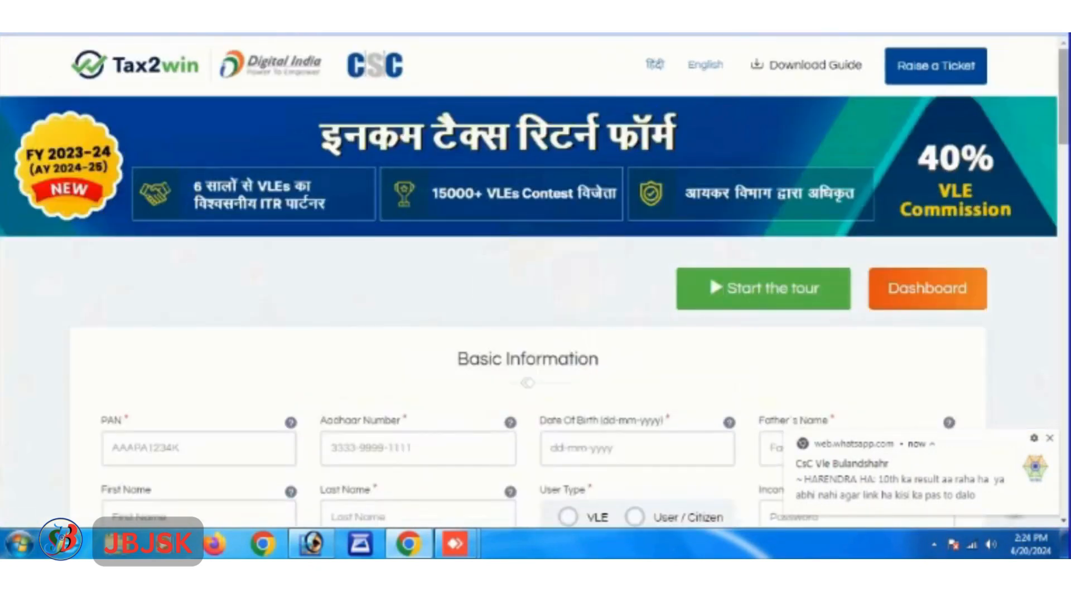
- Set User Type to VLE on the Tax2win Basic Information form
scroll(535, 281, down, 4)
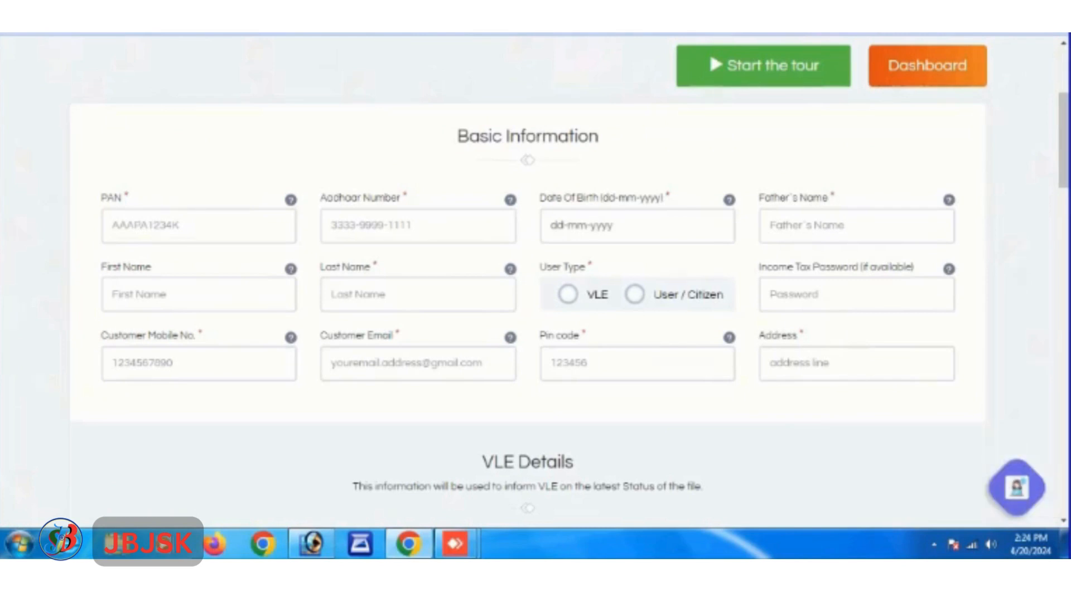
mouse_move(455, 544)
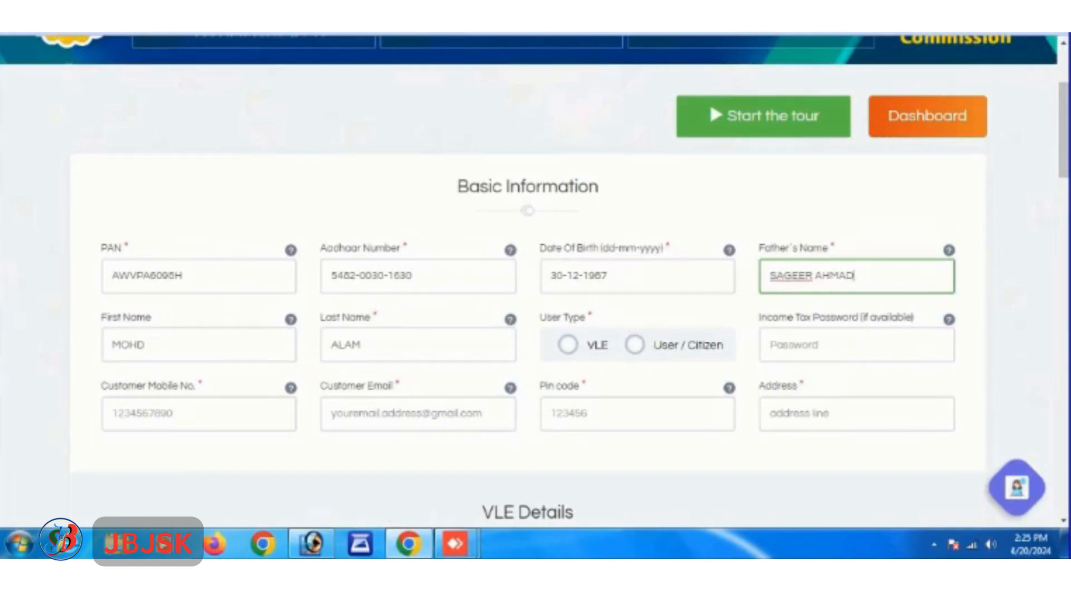
scroll(402, 339, up, 1)
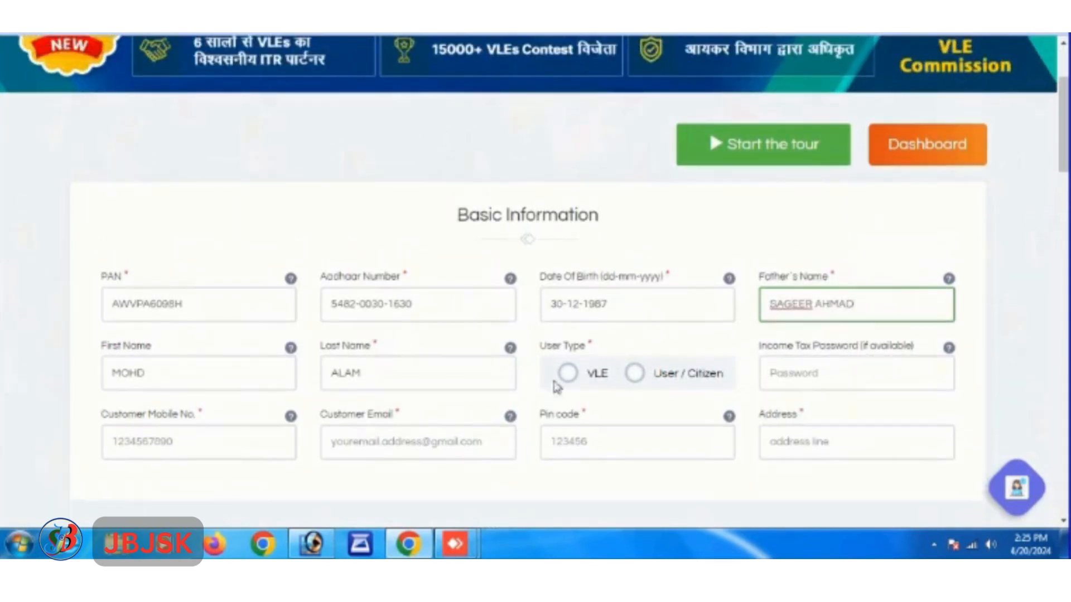
click(567, 372)
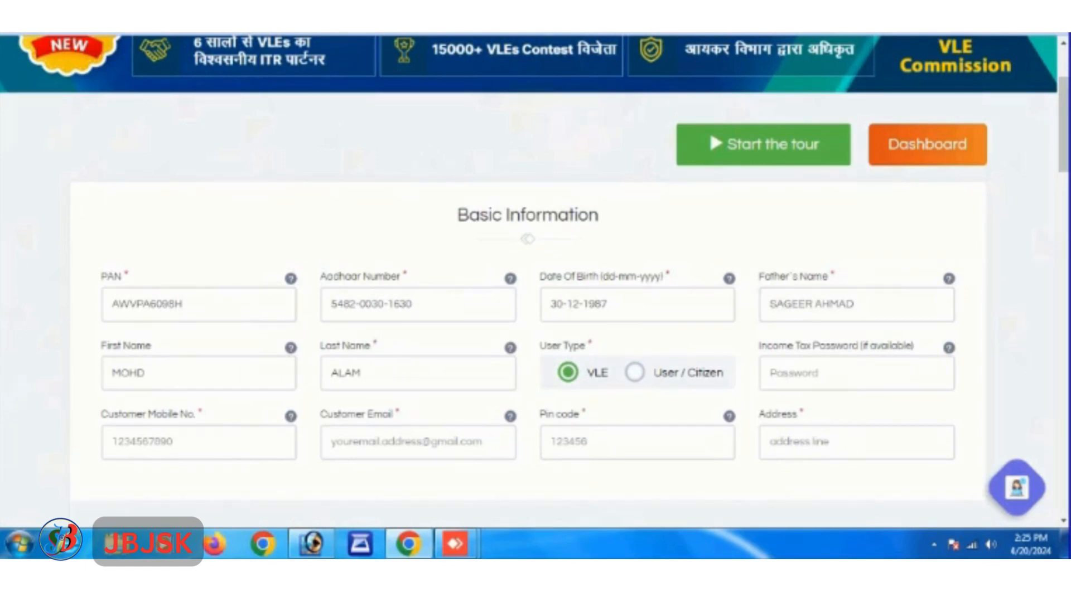
key(alt+Tab)
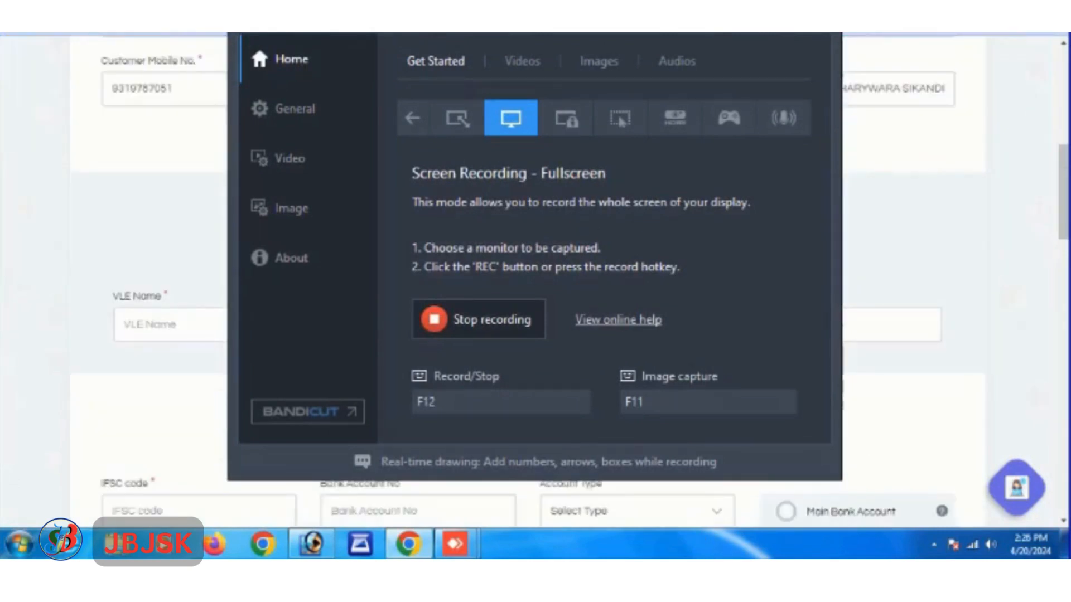
- Fill in the VLE's name, mobile and email, and add a Bank of India savings account as main
key(alt+Tab)
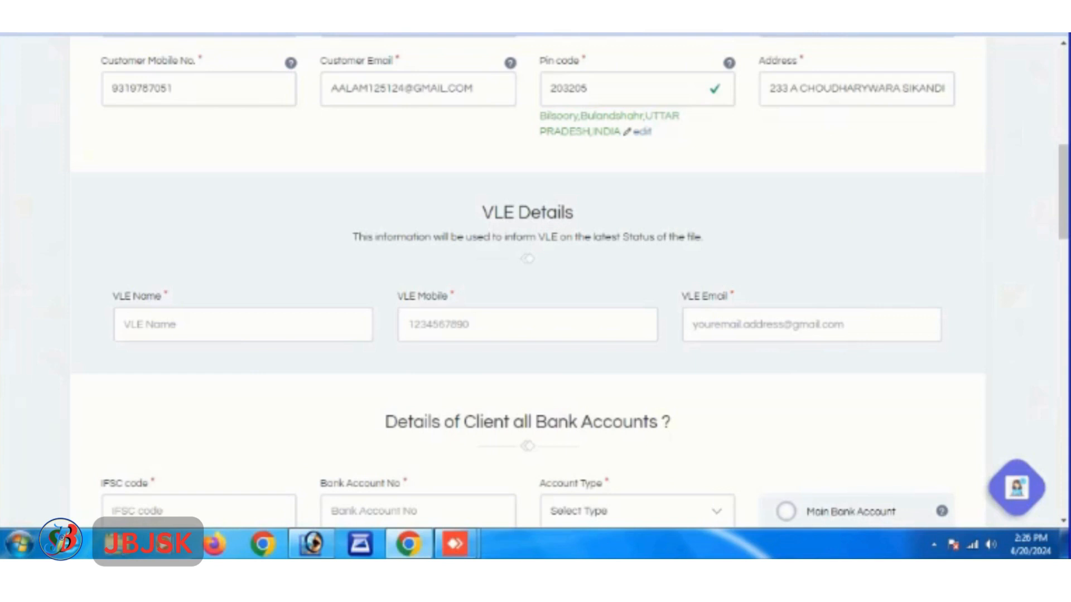
click(243, 324)
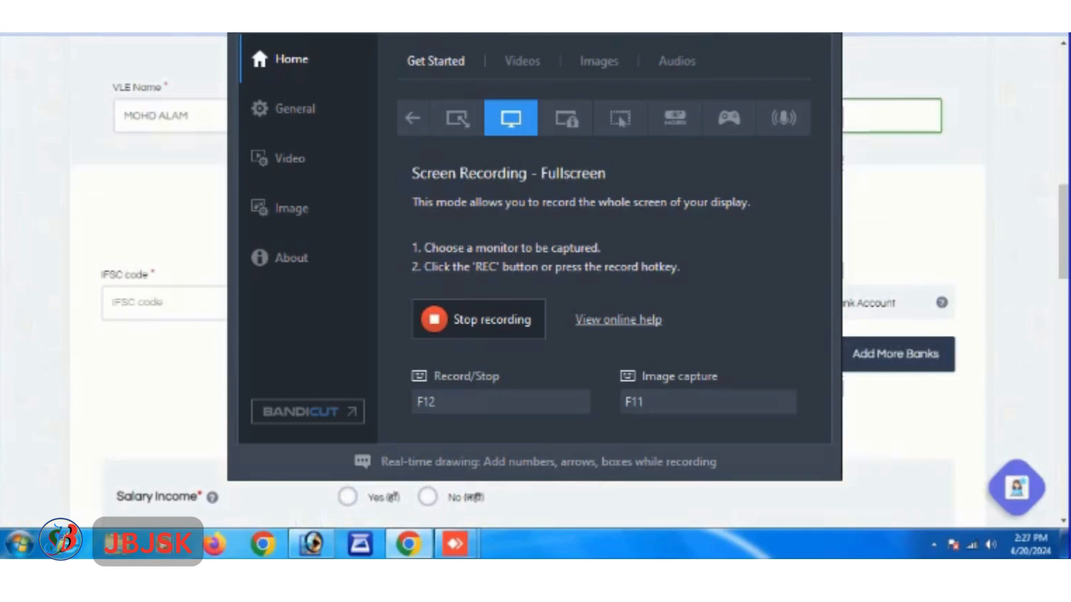
click(164, 302)
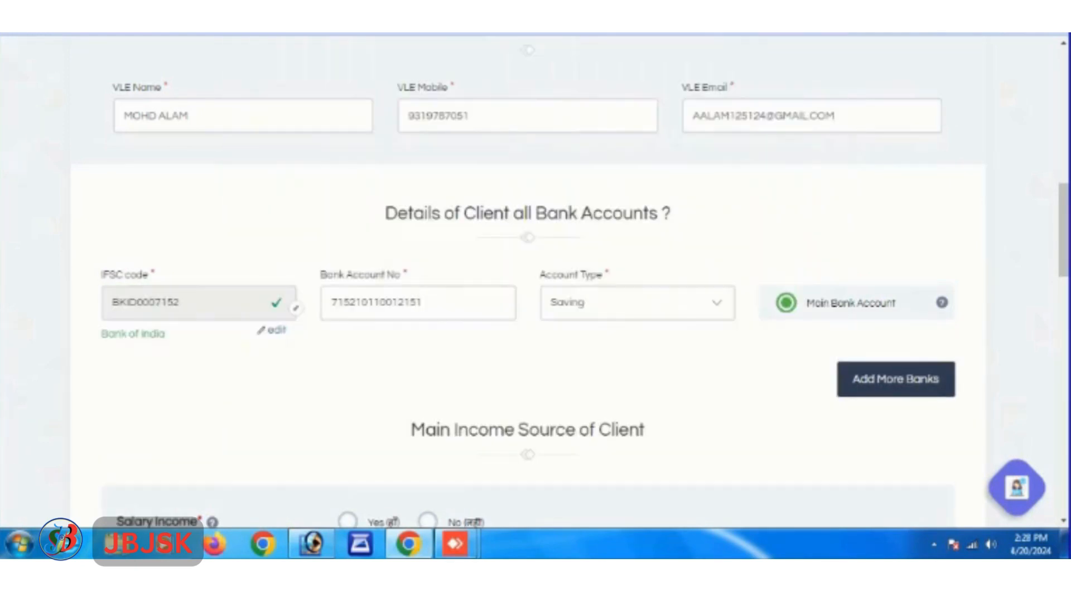
- Answer Salary No, Capital Gains No, Business Income Yes under 20 lakh turnover, and House Property No
scroll(527, 285, down, 3)
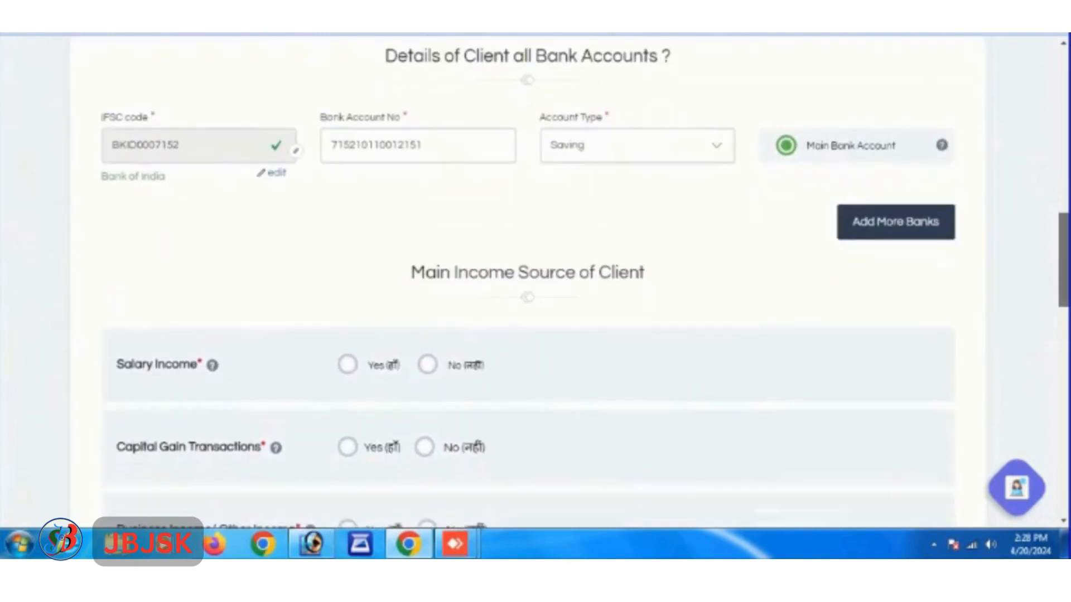
scroll(527, 284, down, 2)
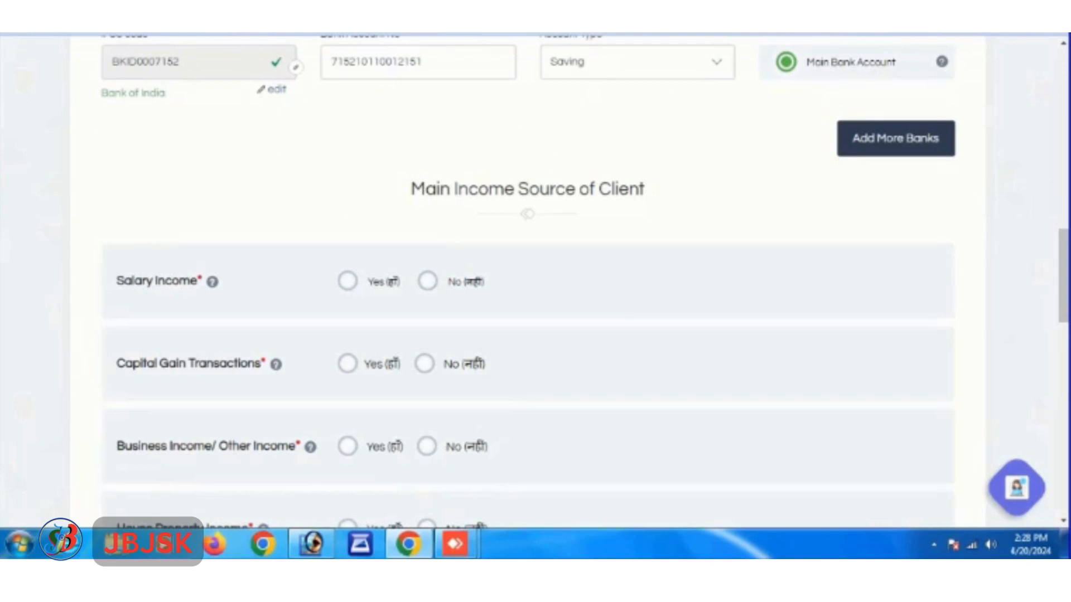
click(427, 282)
click(424, 364)
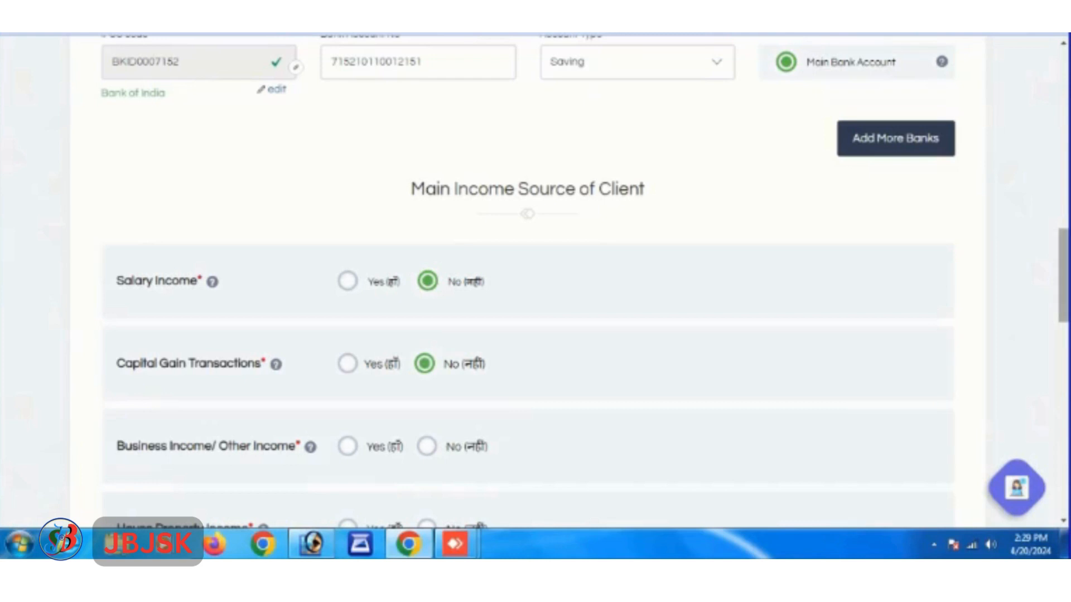
scroll(1063, 278, down, 3)
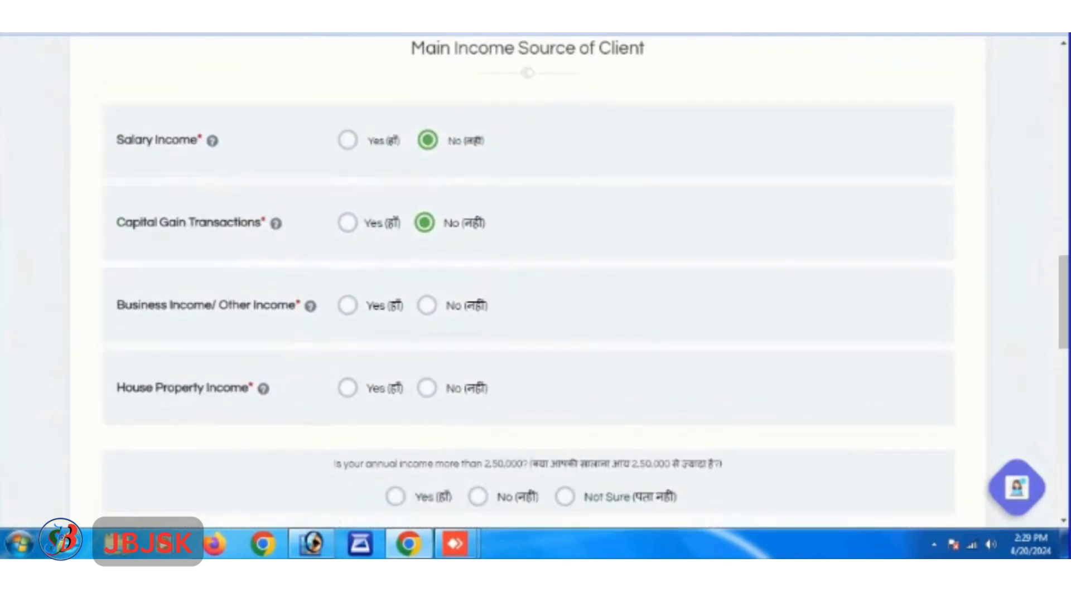
click(347, 305)
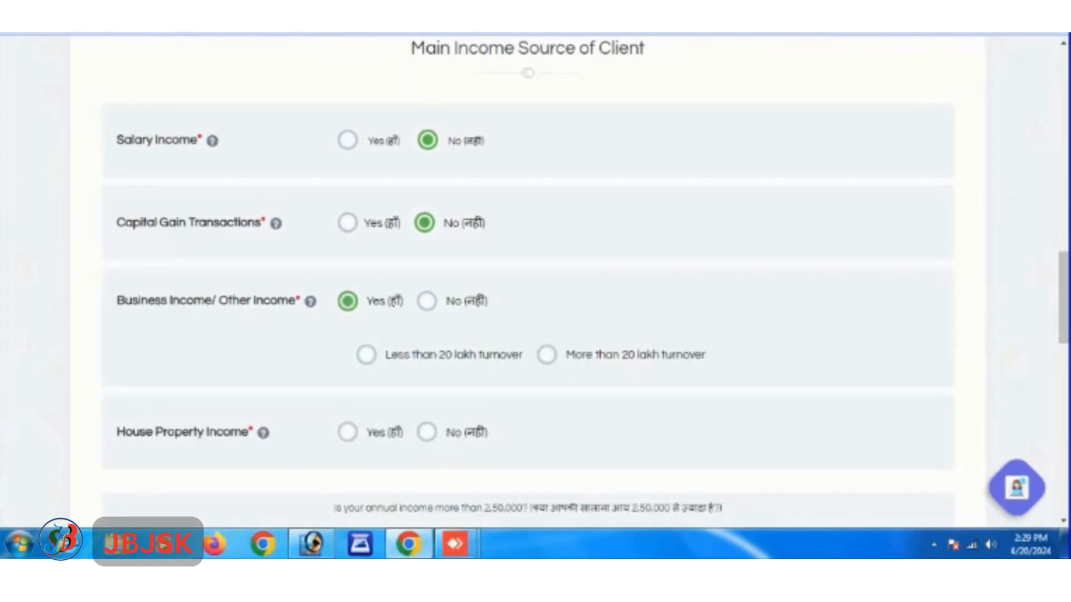
click(367, 354)
click(427, 432)
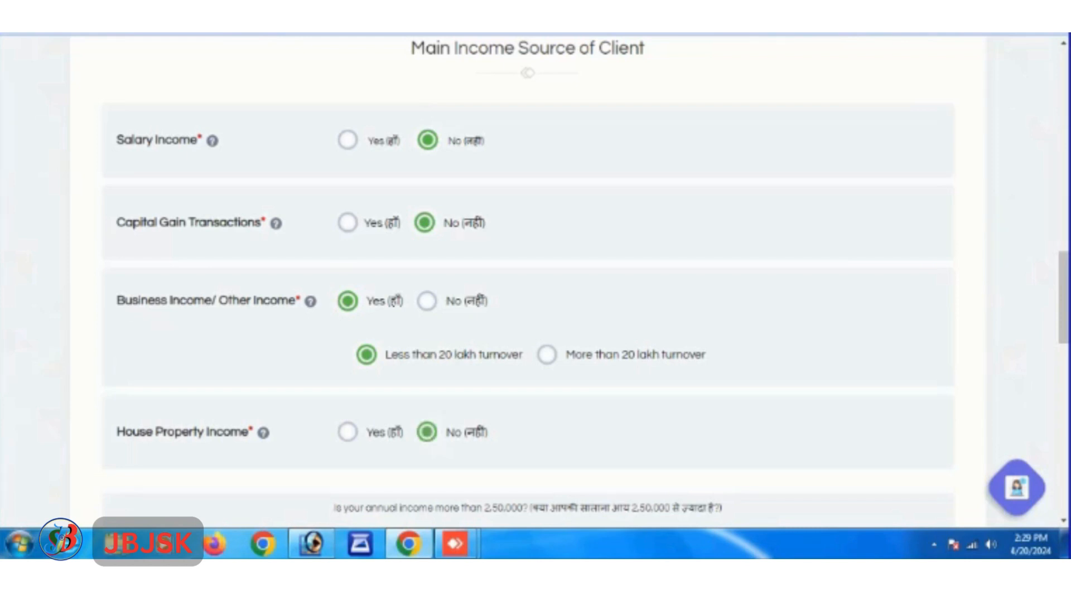
scroll(528, 285, down, 4)
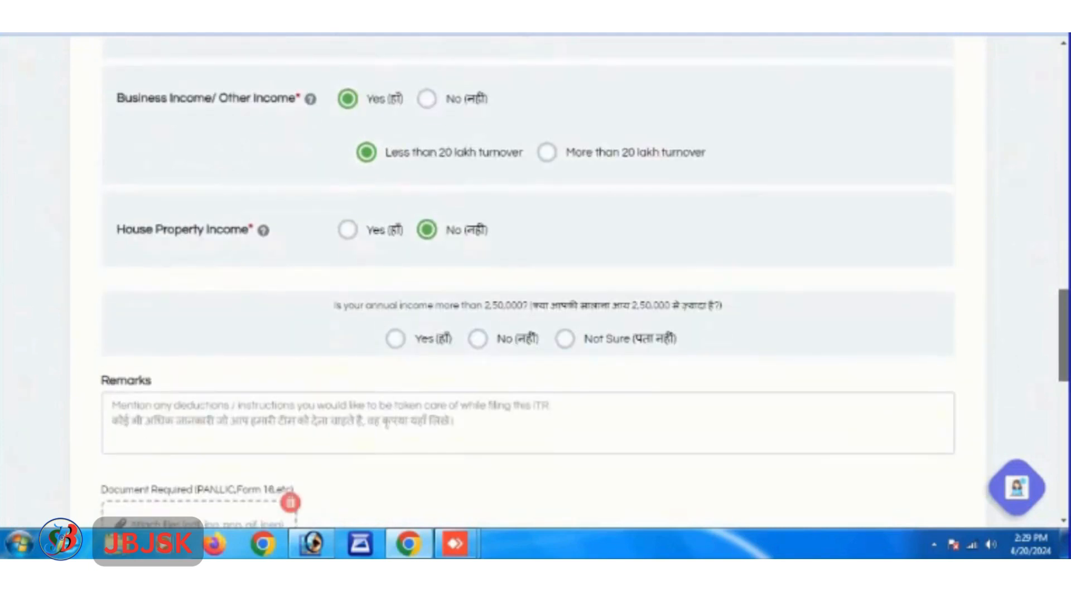
- Answer No to annual income above 2,50,000 and enter the remark 'for tds return requried'
scroll(528, 284, down, 1)
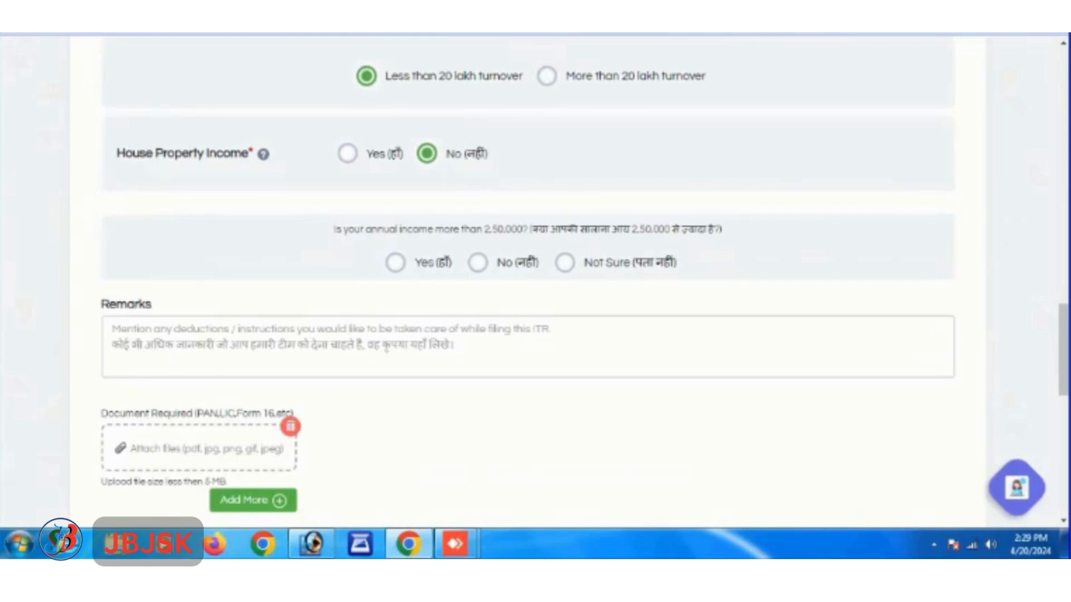
click(477, 263)
key(alt+Tab)
click(527, 347)
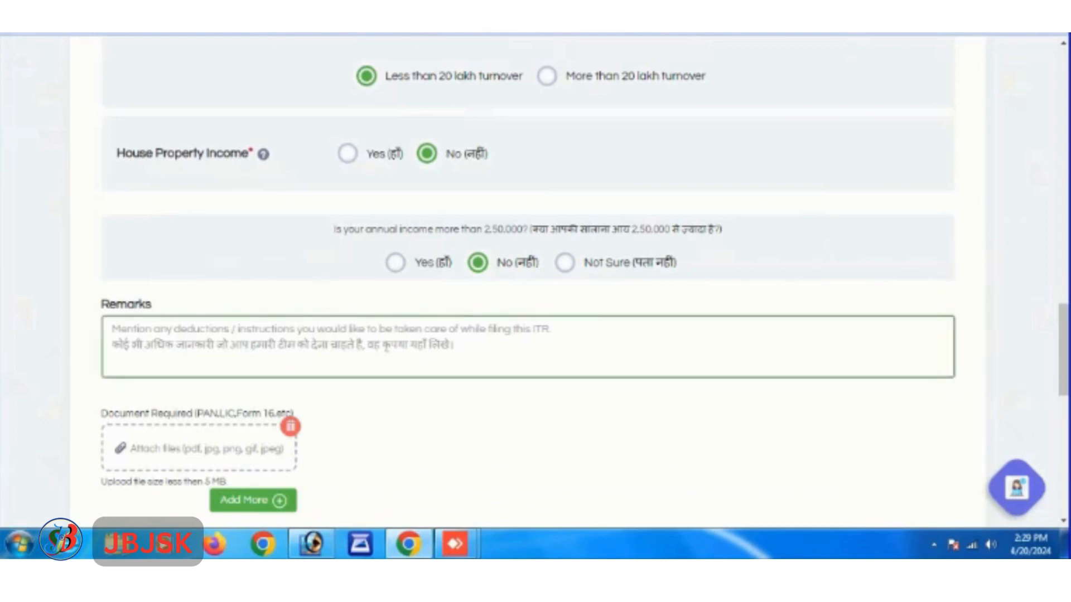
text(for)
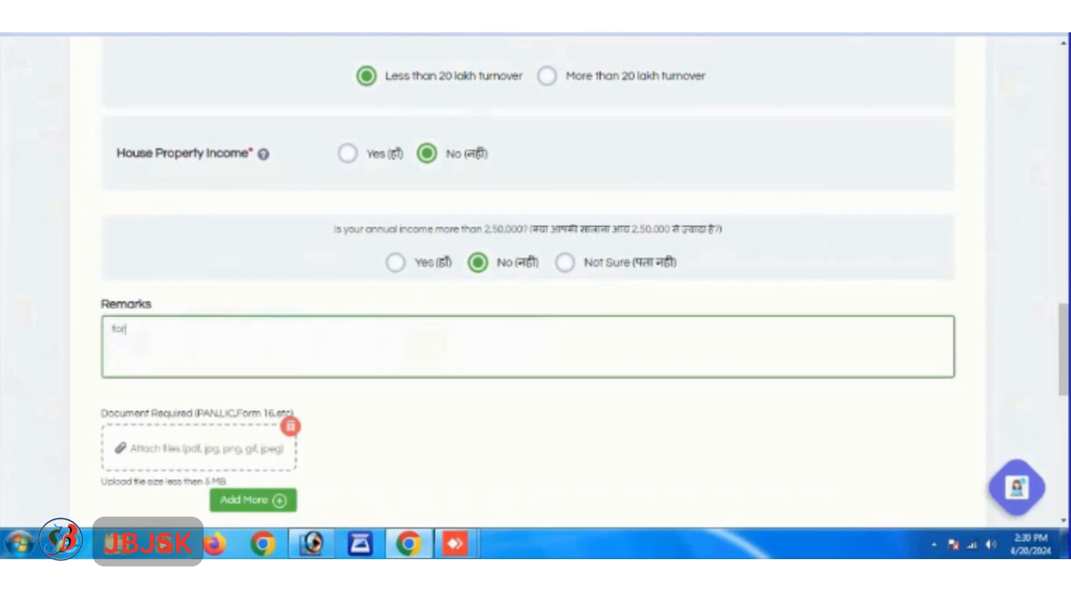
text( tds)
text( ref)
text(urn r)
text(e)
text(qurie)
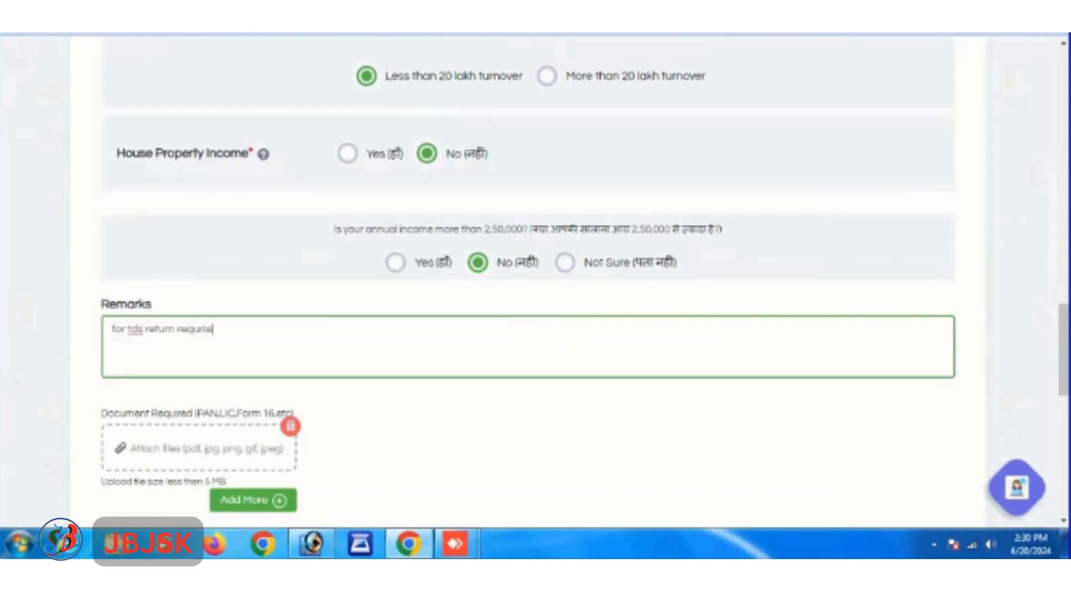
text(d)
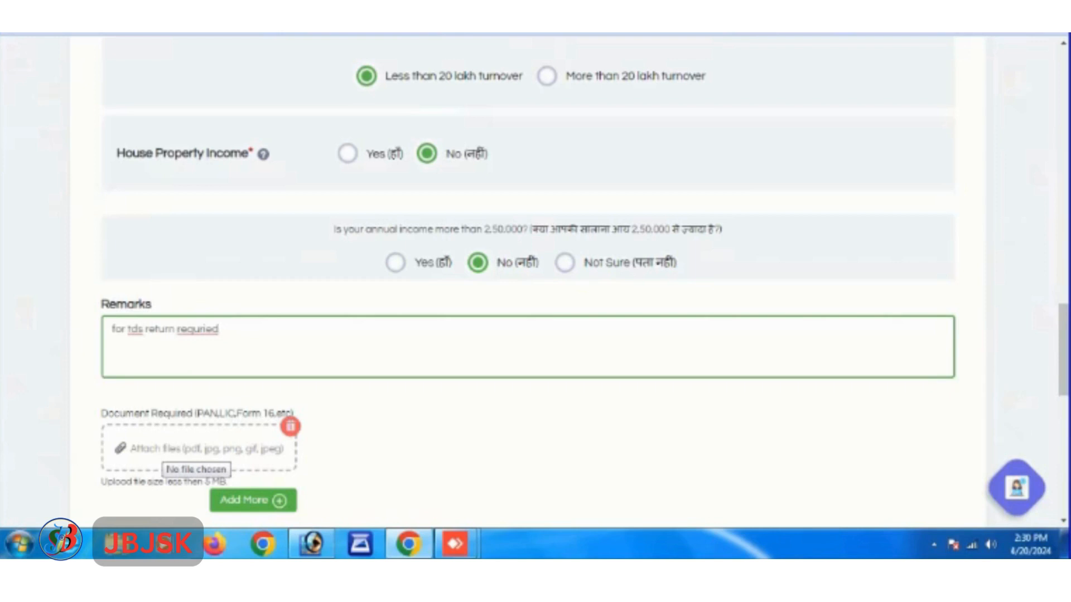
- Attach the PAN card PDF from the Desktop under Document Required
click(156, 450)
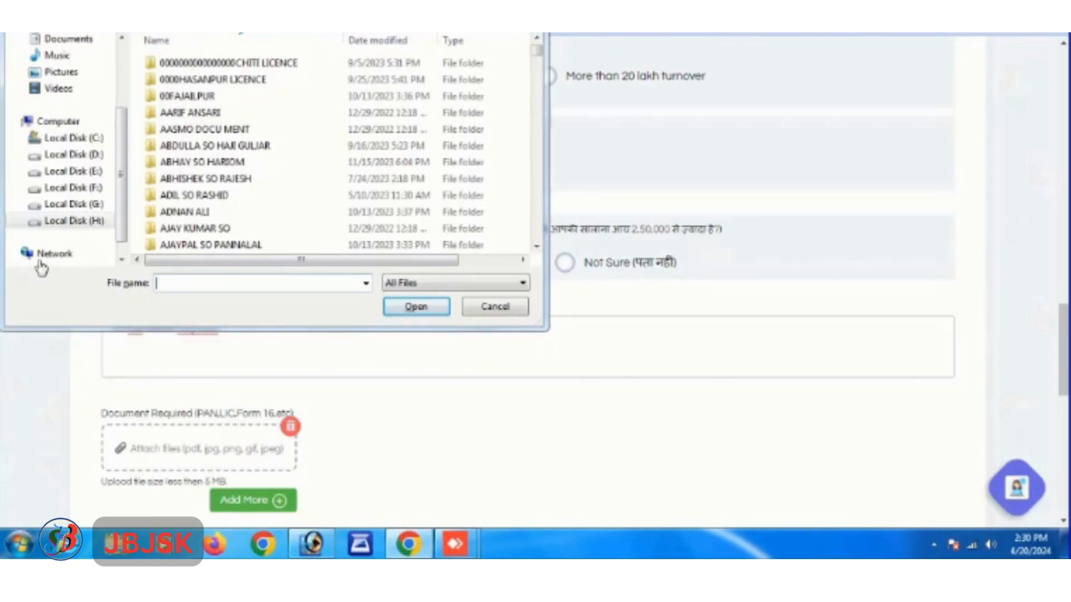
drag(122, 114, 122, 50)
click(61, 63)
drag(538, 86, 536, 229)
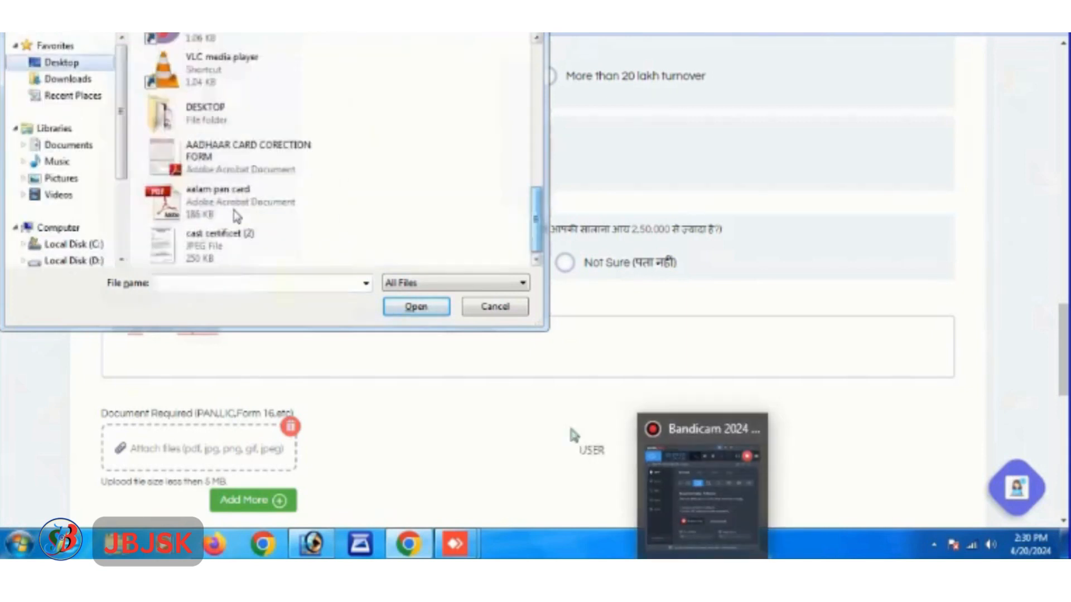
double_click(237, 216)
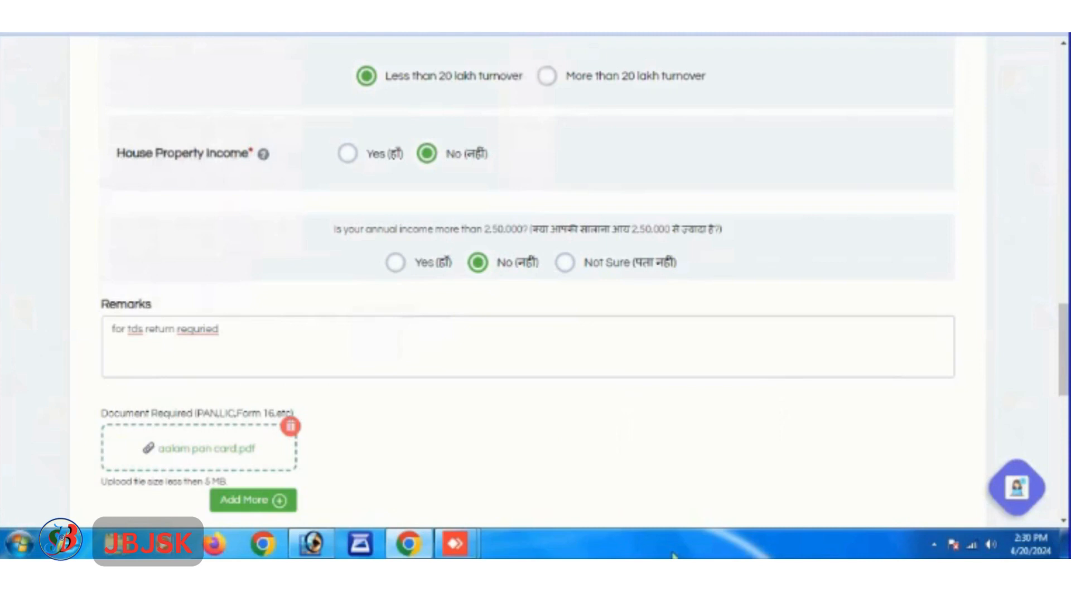
- Choose F.Y.2023-24 (A.Y. 2024-25), accept the terms, and submit the booking for ₹435.26 payment
scroll(673, 556, down, 10)
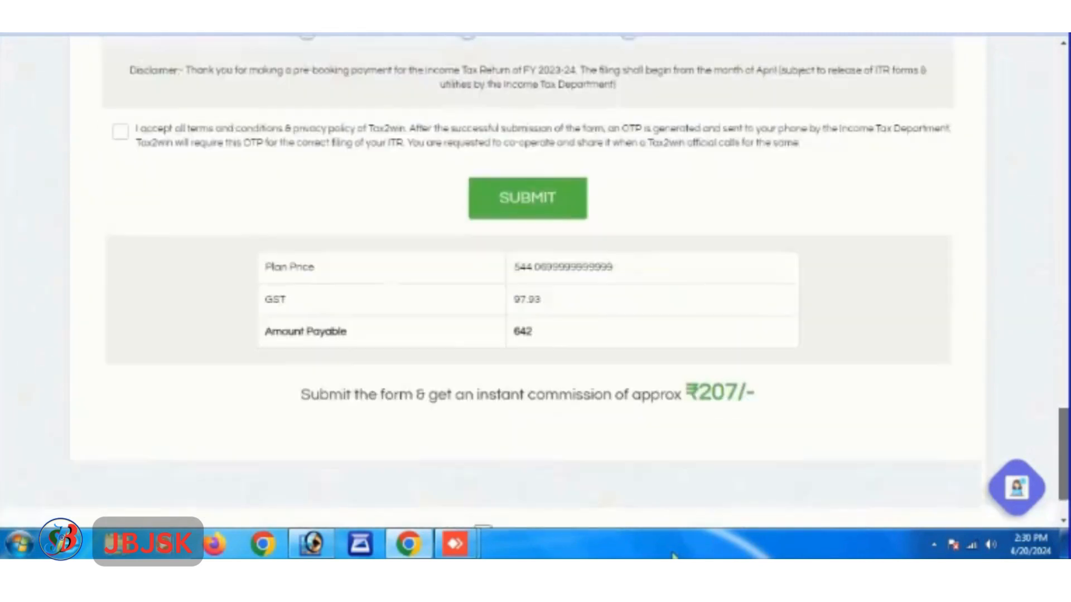
scroll(673, 556, up, 5)
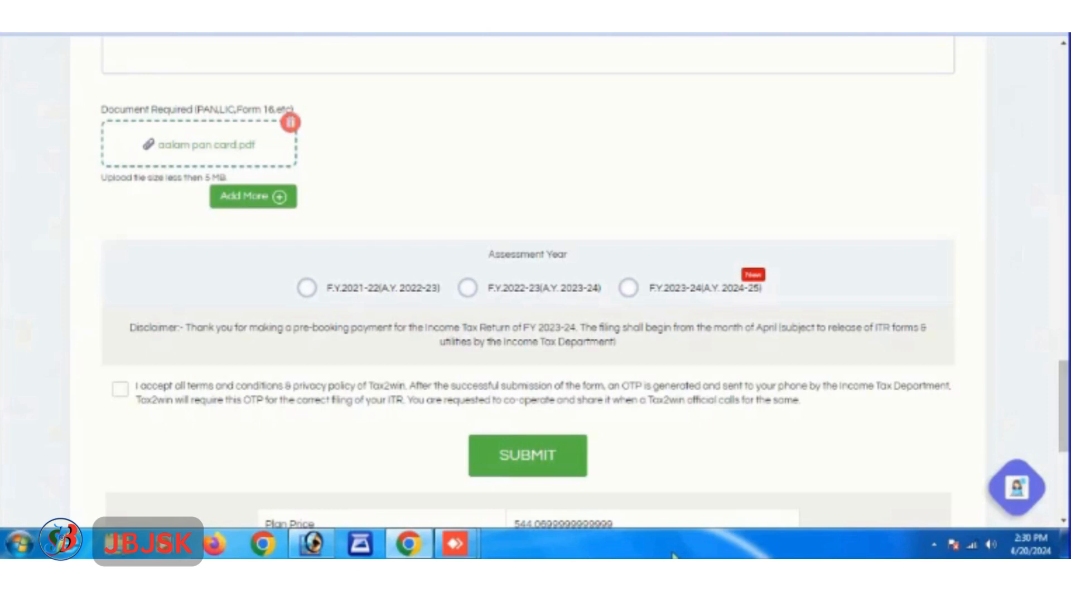
click(628, 288)
click(120, 390)
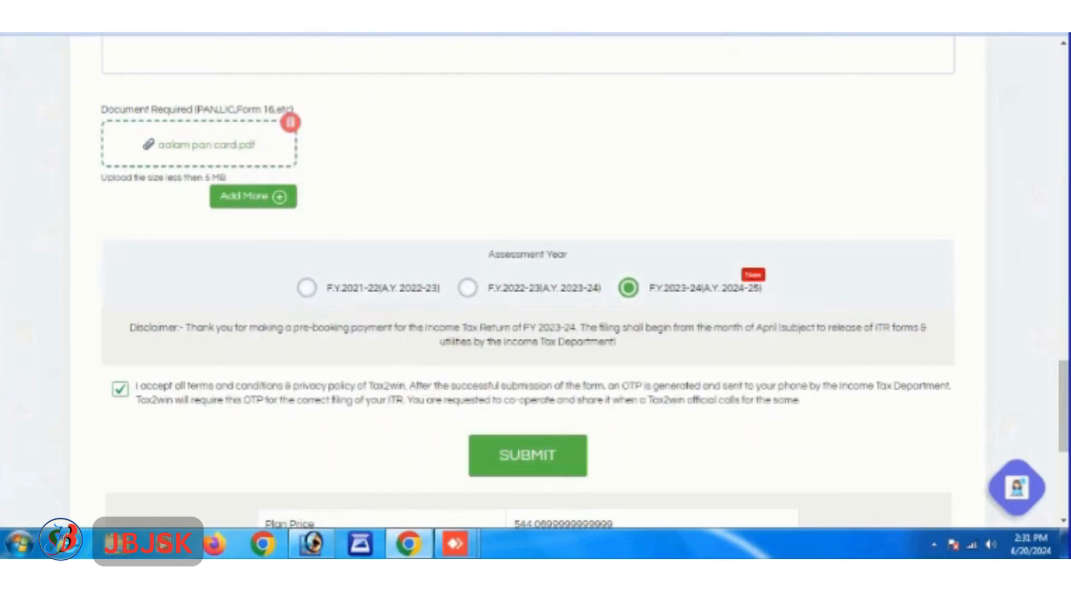
click(528, 455)
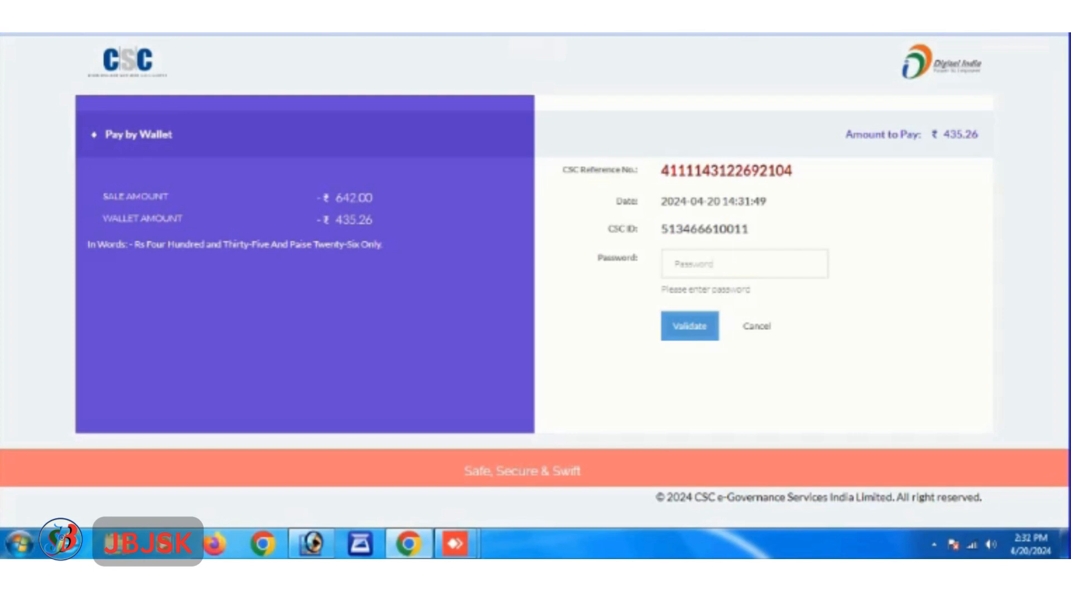
- Enter the CSC wallet password and validate the ₹435.26 payment
click(744, 264)
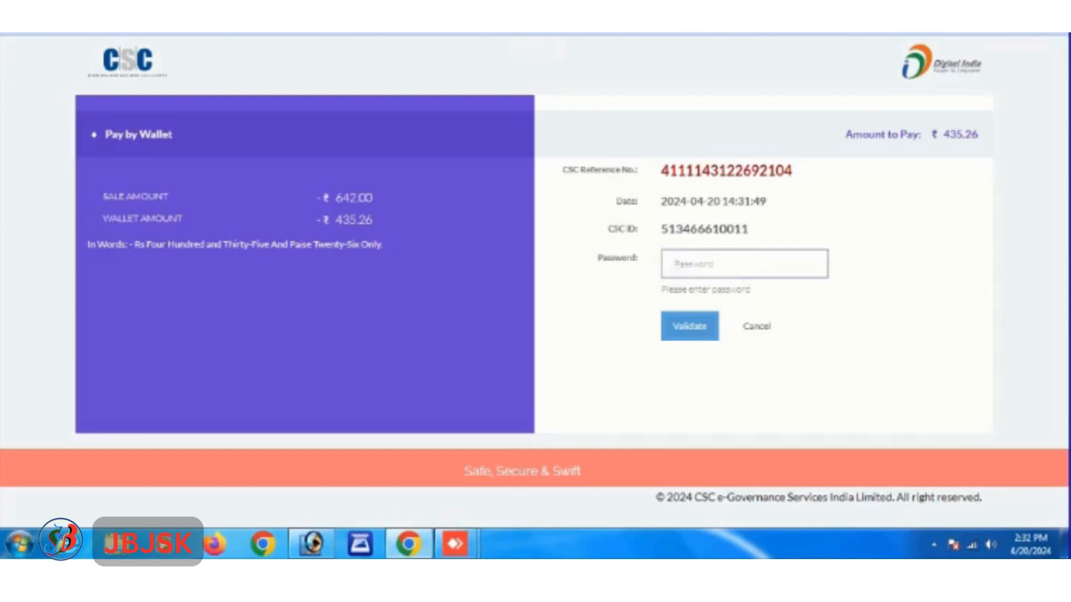
key(alt+Tab)
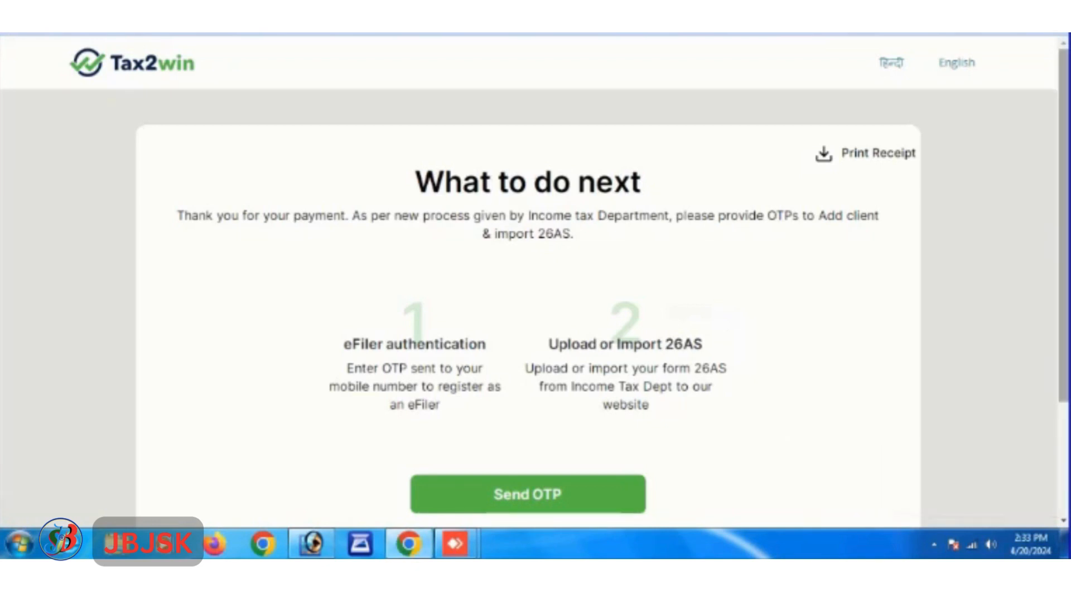
- Send the OTP to the Aadhaar-linked mobile so the Import 26AS dialog awaits the 6-digit code
scroll(527, 279, down, 1)
scroll(527, 279, down, 1)
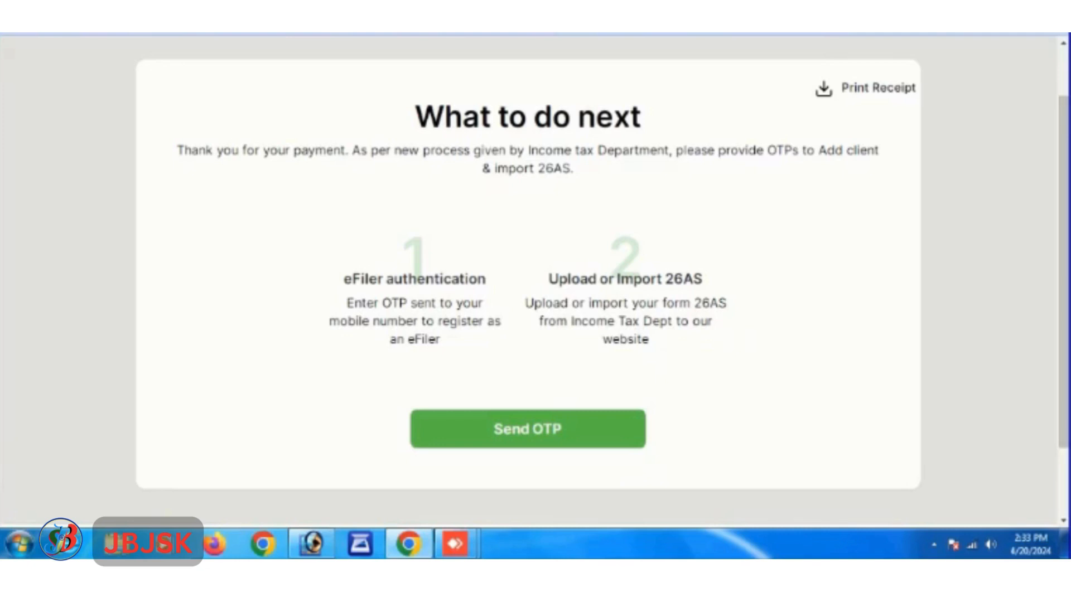
click(527, 429)
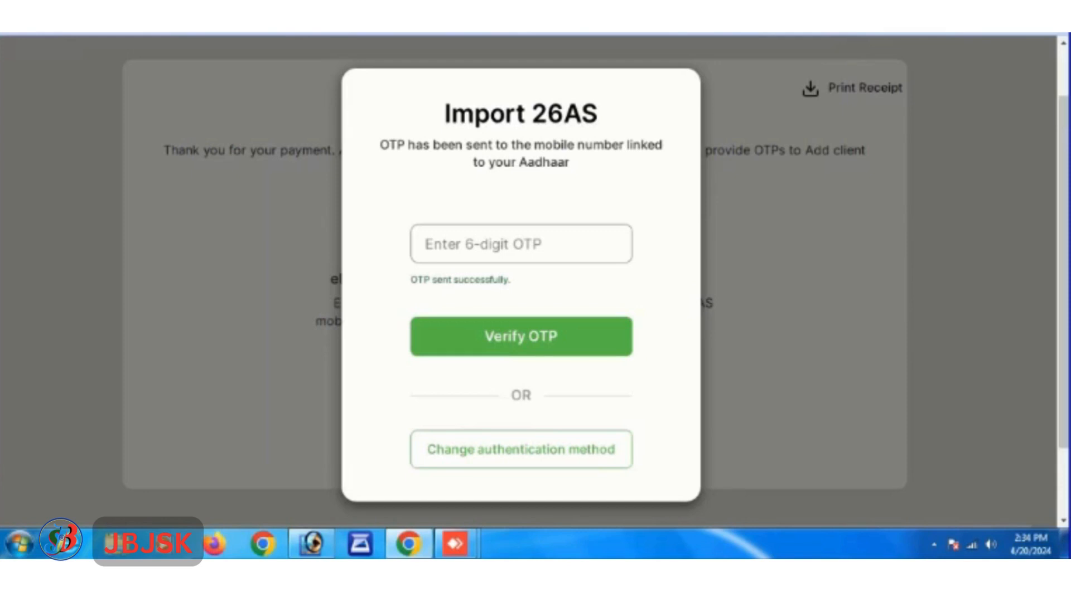
- Enter the received 6-digit OTP and choose ITD instead of Aadhaar for OTP delivery
click(459, 231)
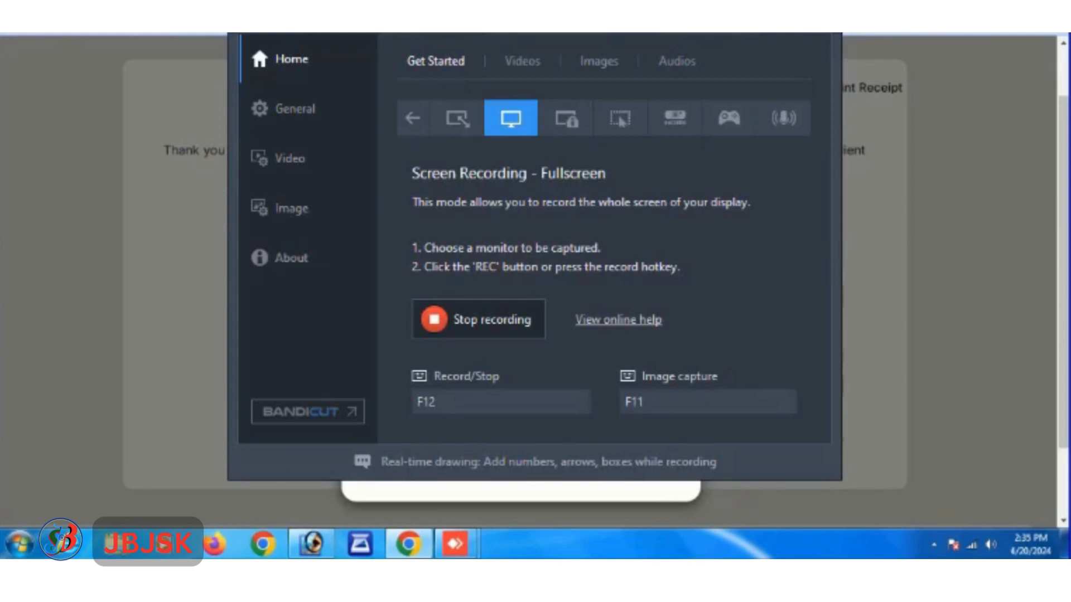
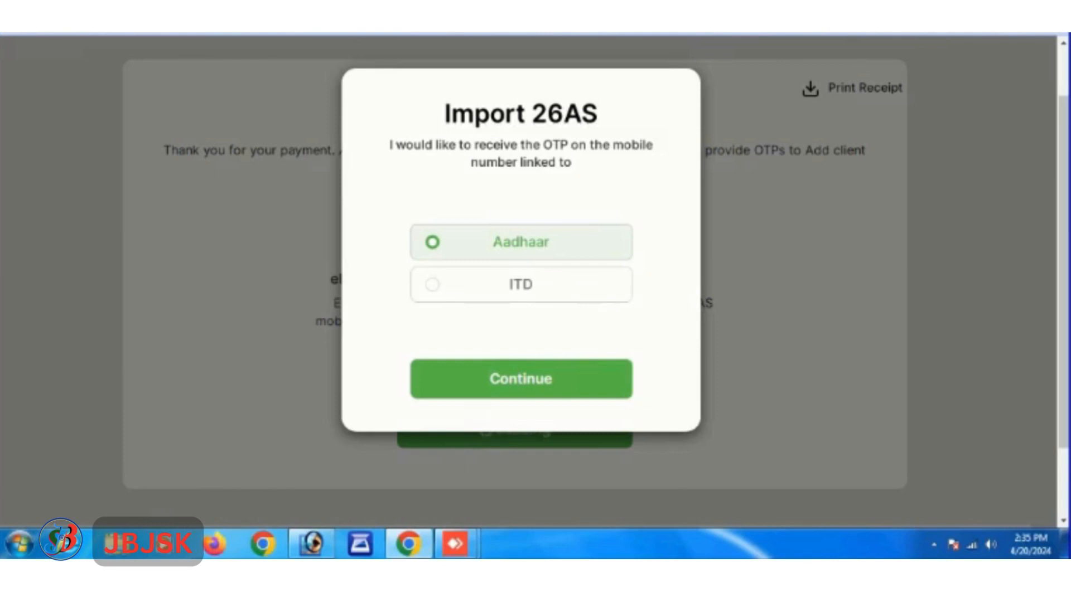
click(521, 284)
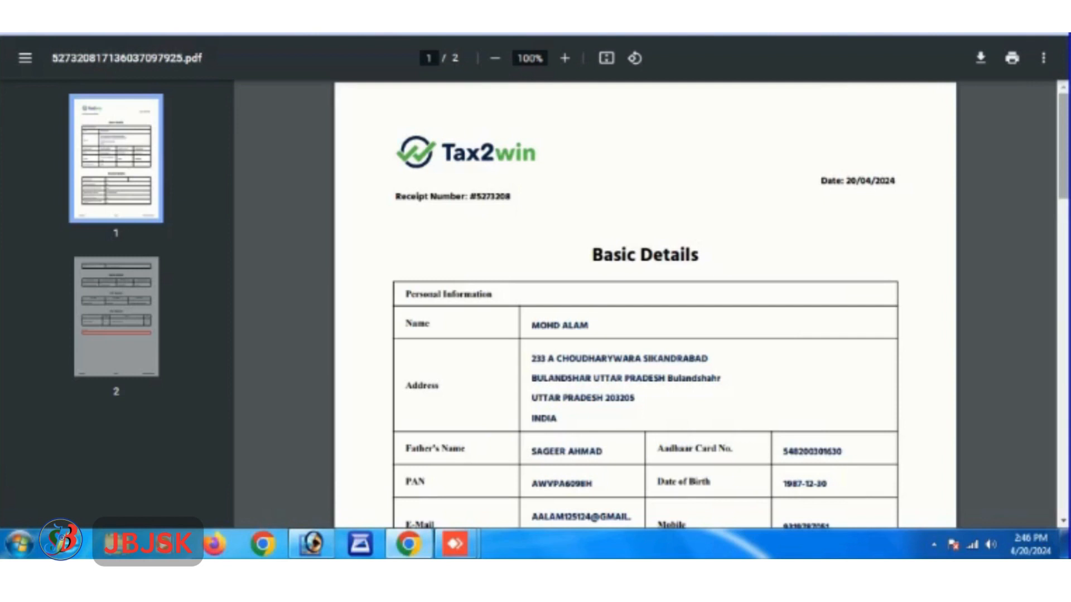
- Scroll the receipt PDF to page 2 with Bank Details, VLE Details and File Upload
drag(1063, 146, 1062, 159)
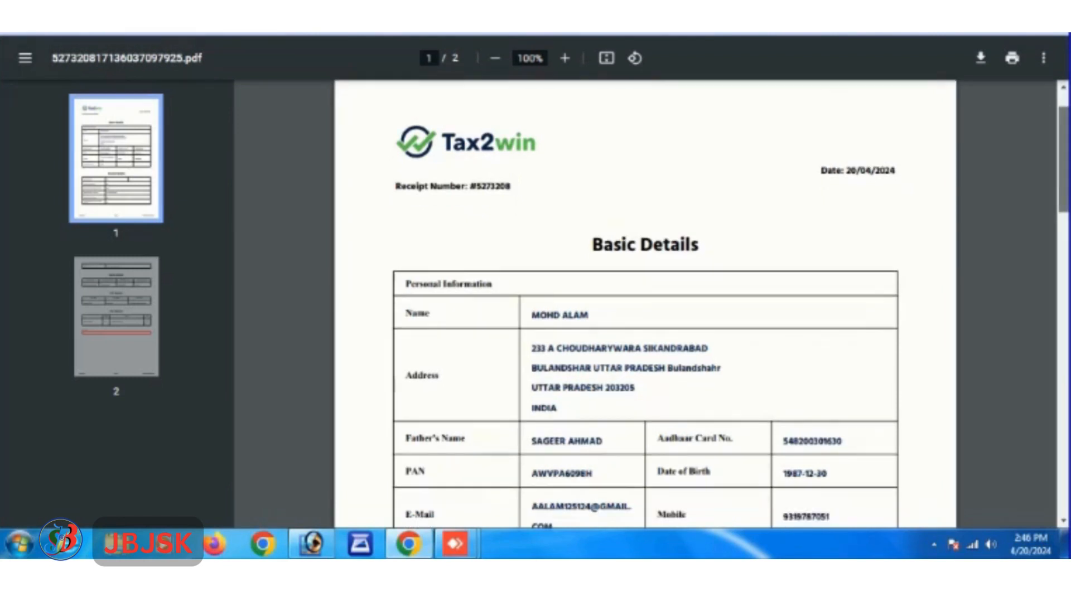
scroll(645, 304, down, 3)
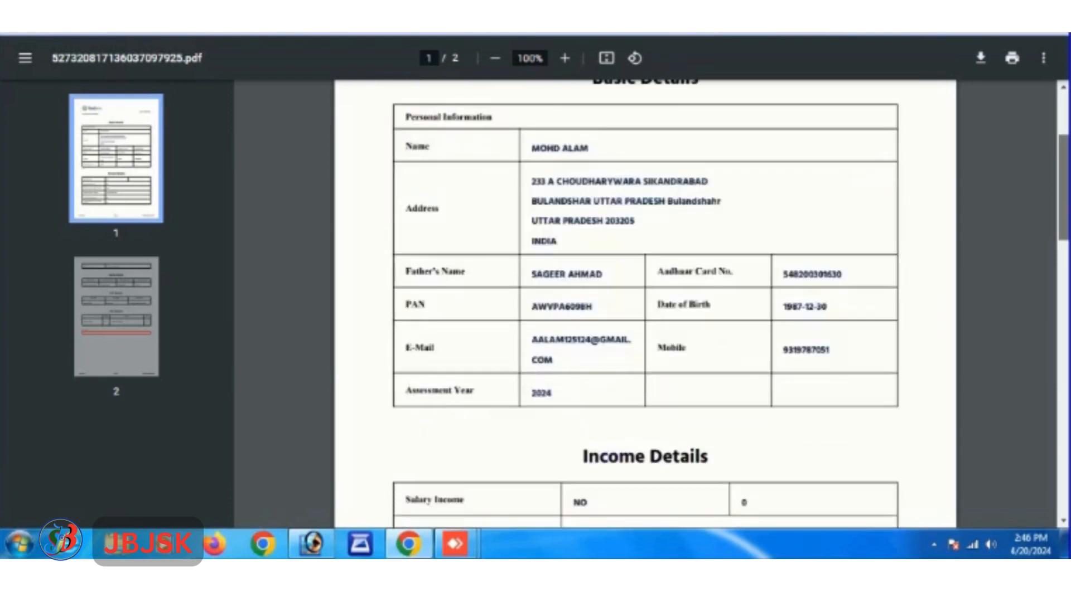
scroll(645, 304, down, 2)
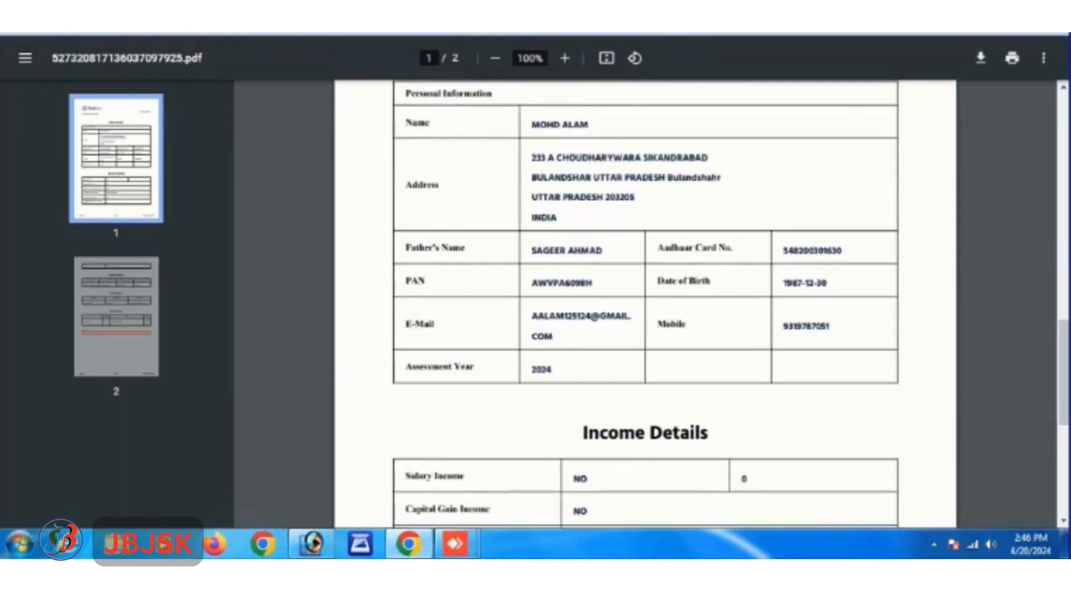
scroll(645, 304, down, 8)
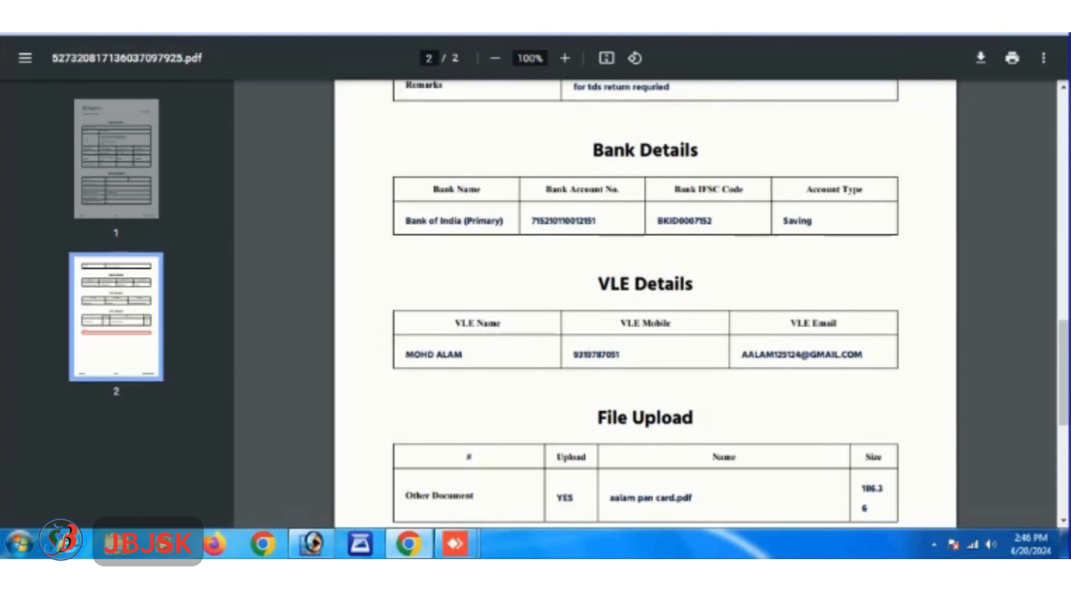
mouse_move(702, 571)
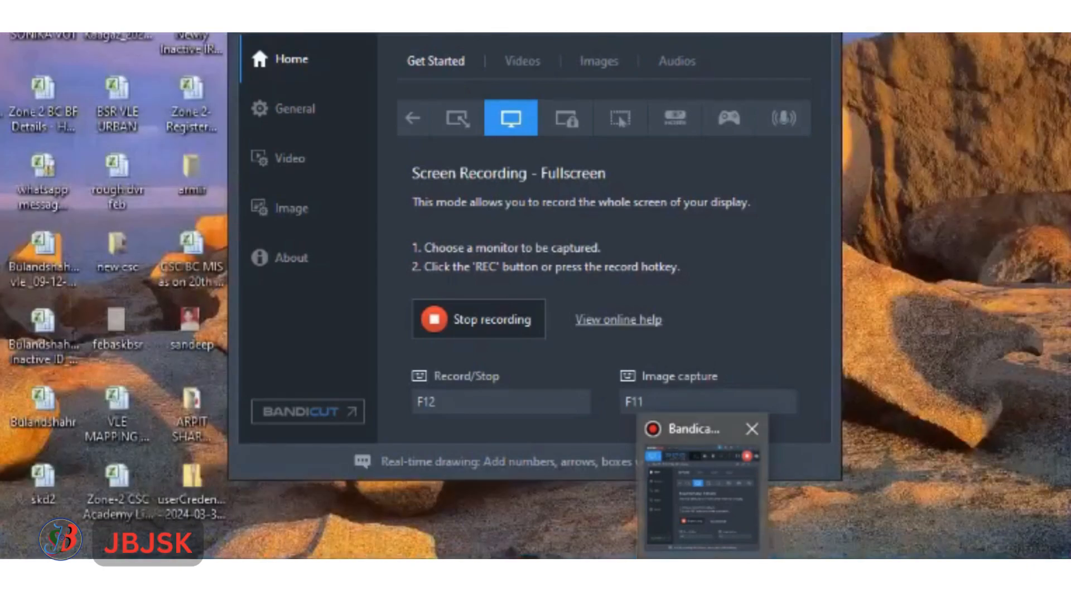
click(703, 491)
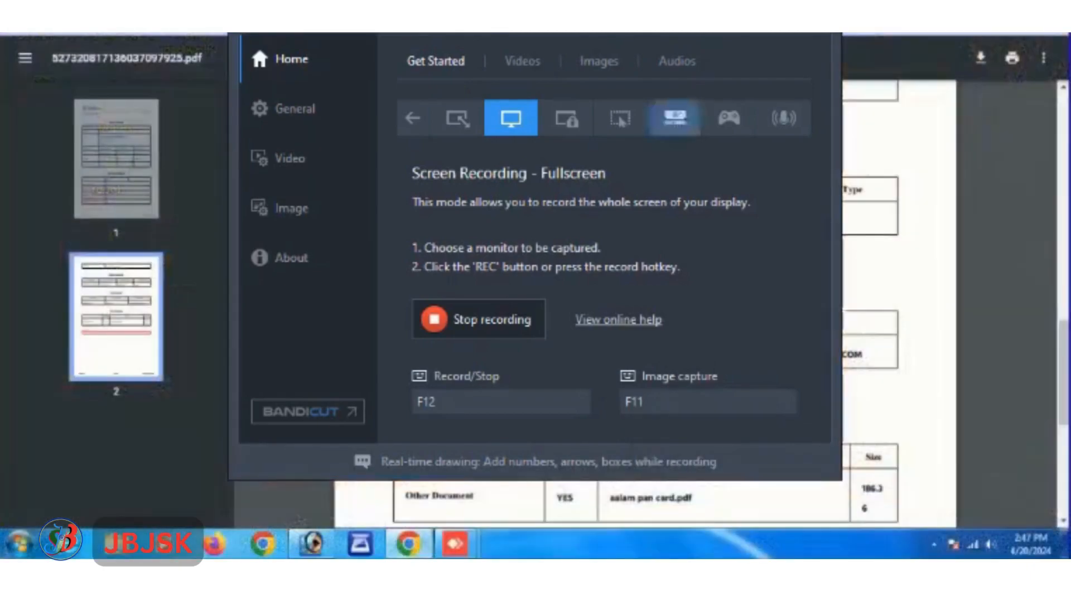